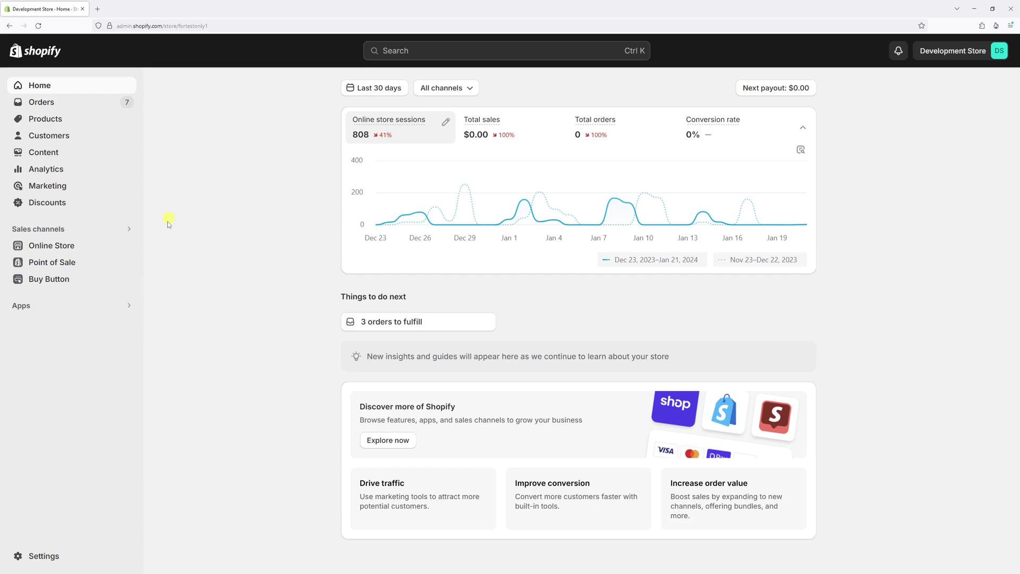
- Go to the Products page listing all 13 store products
click(76, 122)
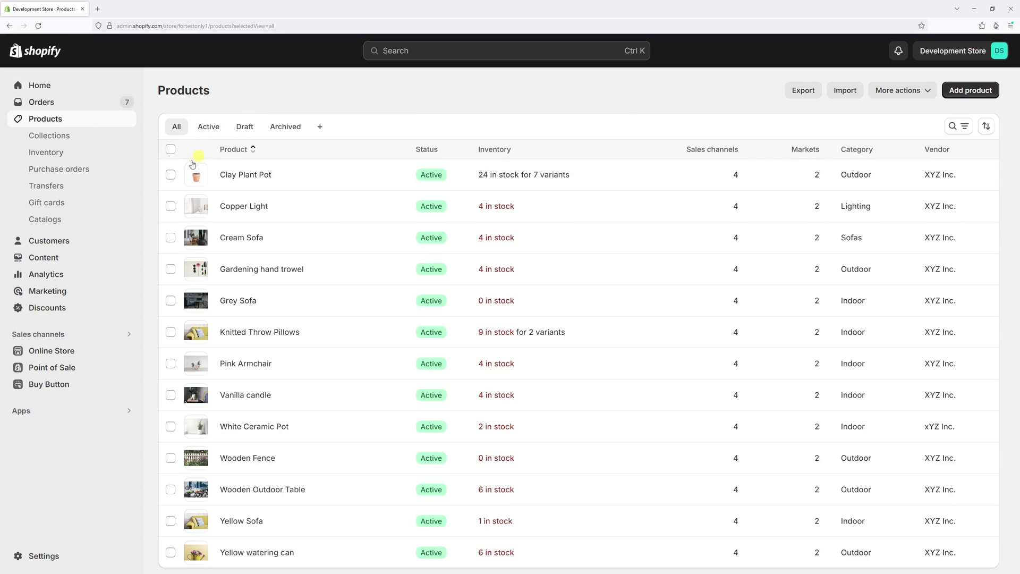
- Select all 13 products with the header checkbox and open them in the bulk editor
click(171, 174)
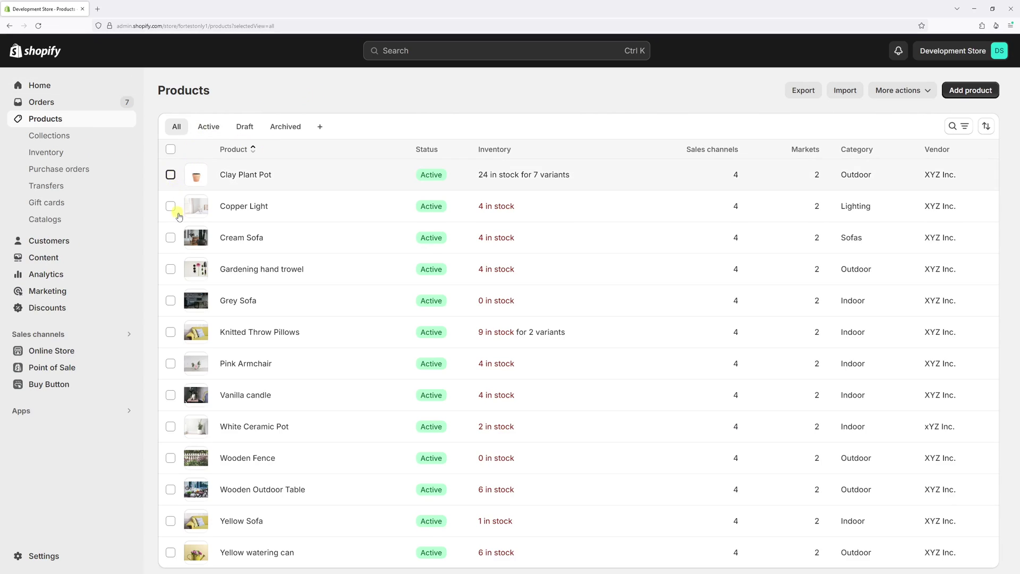
click(170, 206)
click(171, 237)
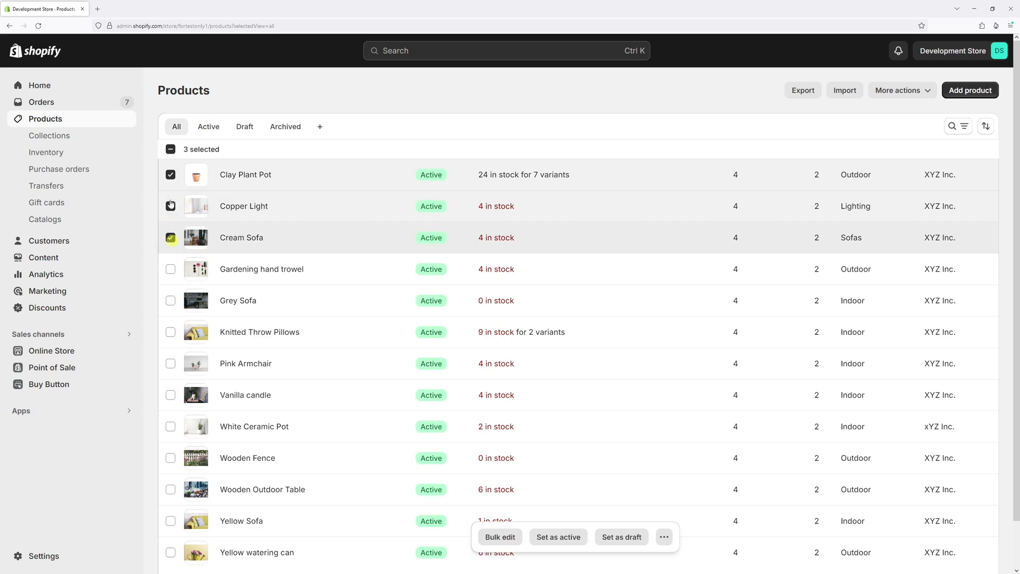
click(171, 149)
click(171, 150)
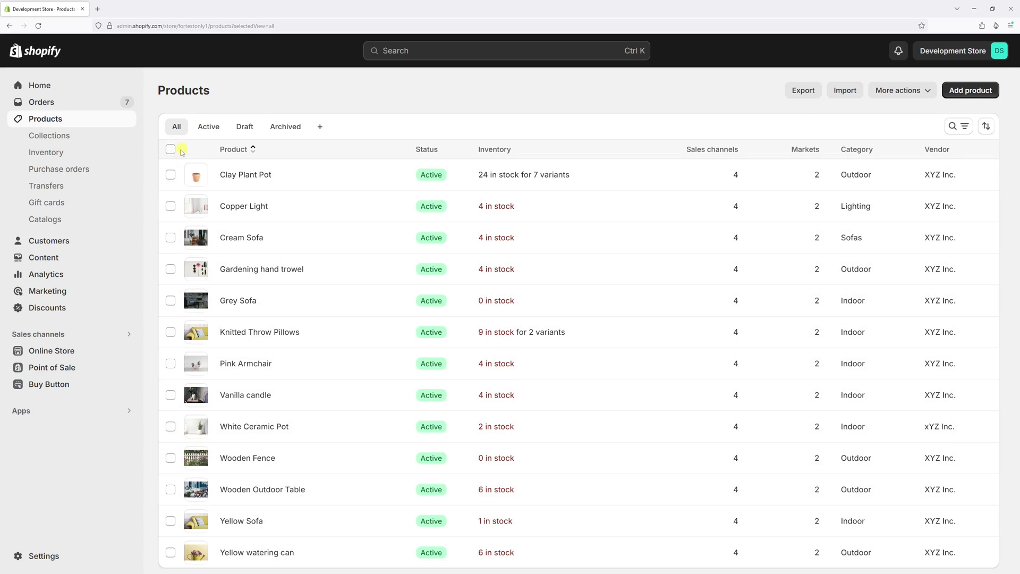
click(171, 149)
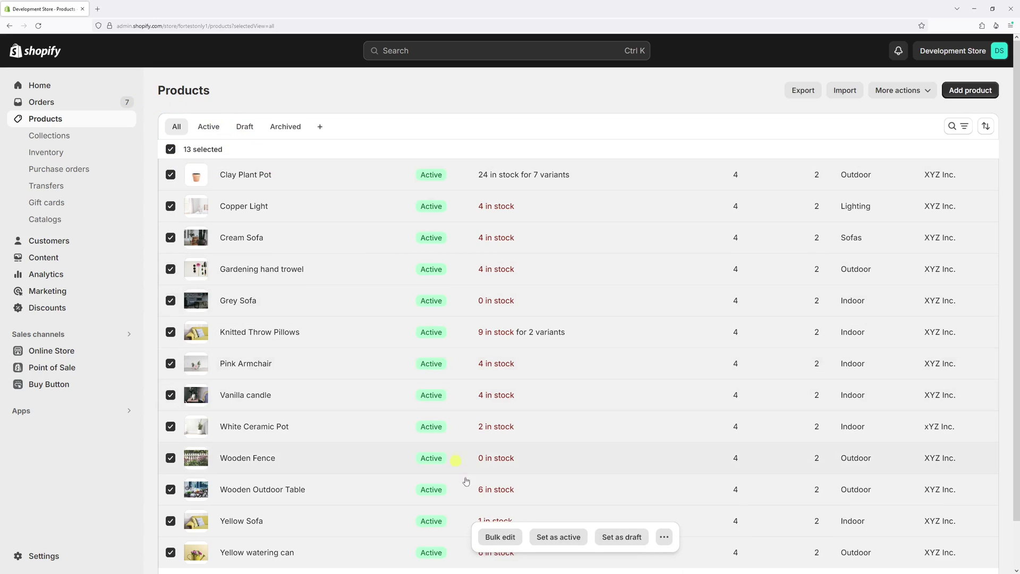
click(500, 537)
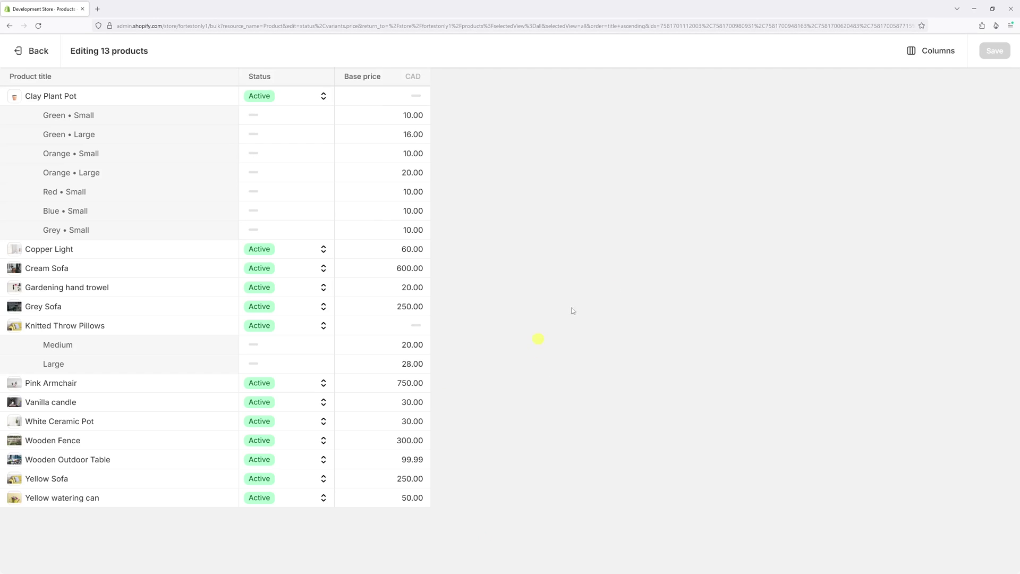
- Add the Weight and Requires shipping columns to the bulk editor table
click(921, 54)
scroll(865, 167, down, 5)
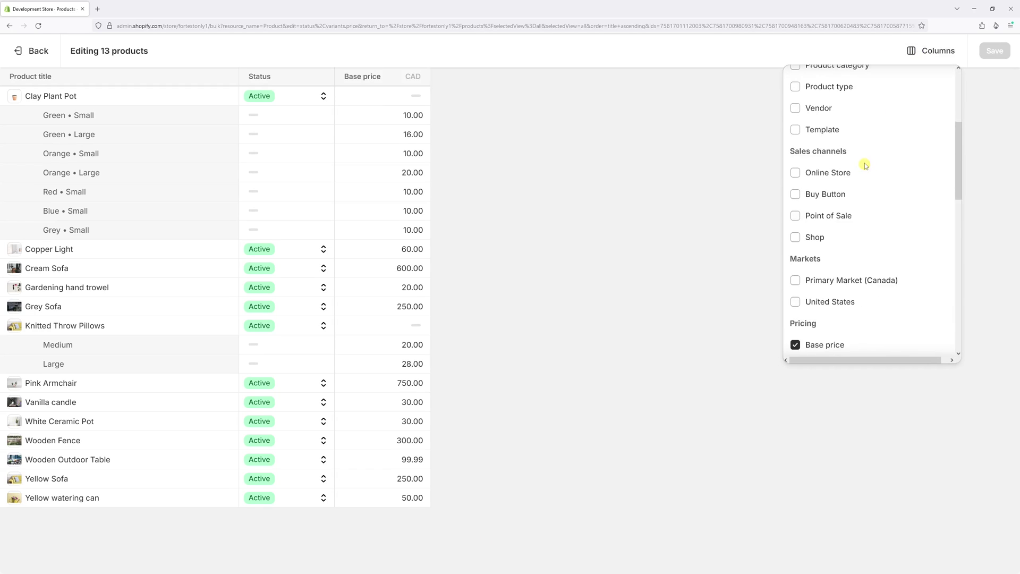
scroll(865, 166, down, 5)
scroll(865, 166, down, 5)
scroll(861, 163, down, 2)
scroll(829, 128, up, 2)
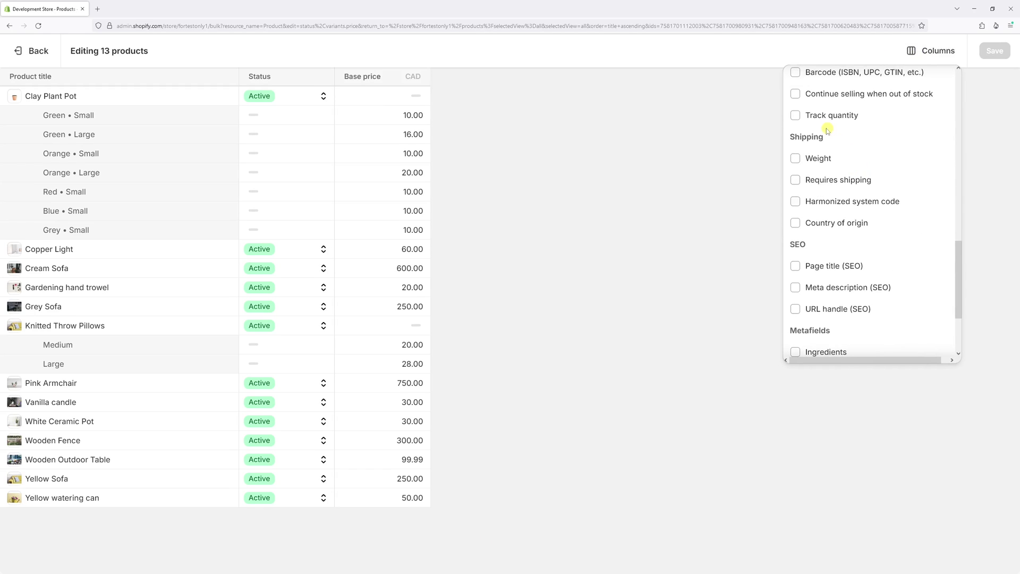
click(795, 158)
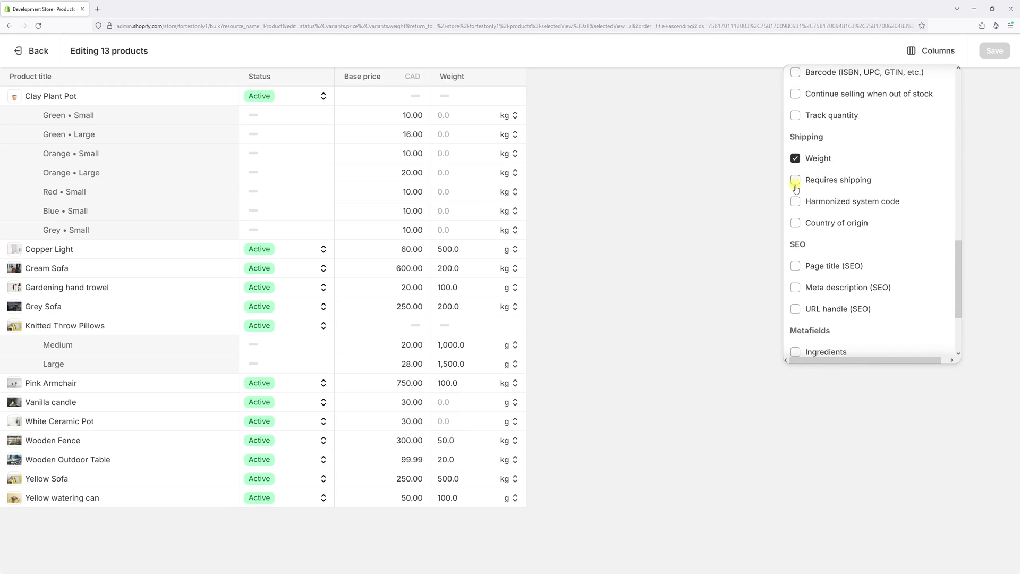
click(796, 180)
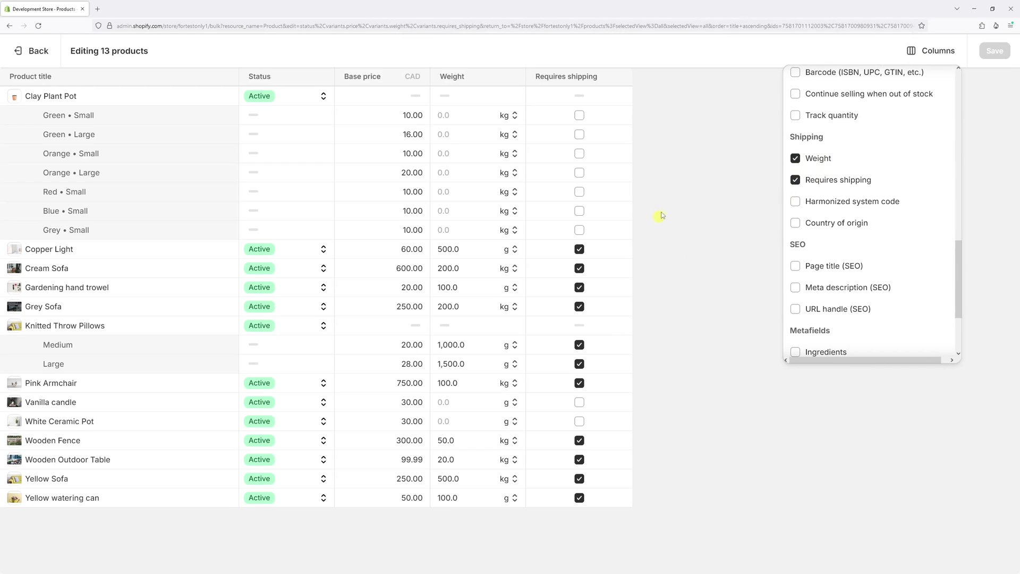
click(686, 247)
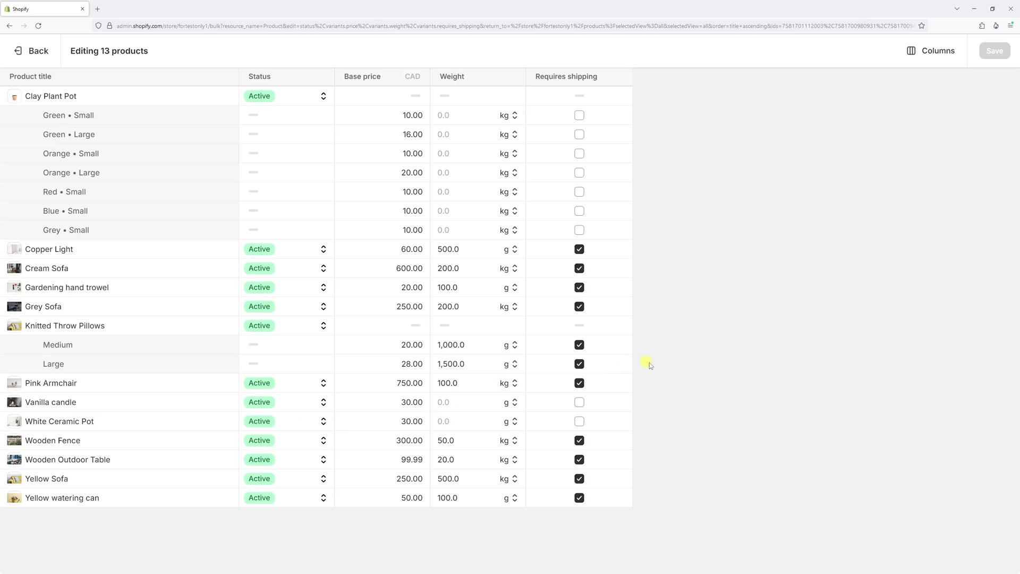
- Set the Clay Plant Pot Green • Small weight to 350 g
click(508, 114)
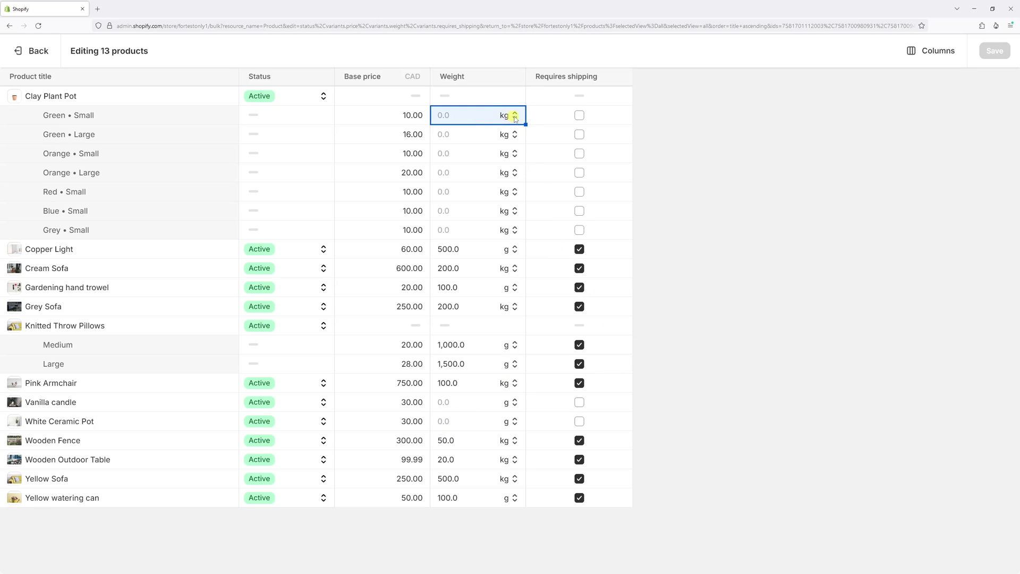
click(515, 116)
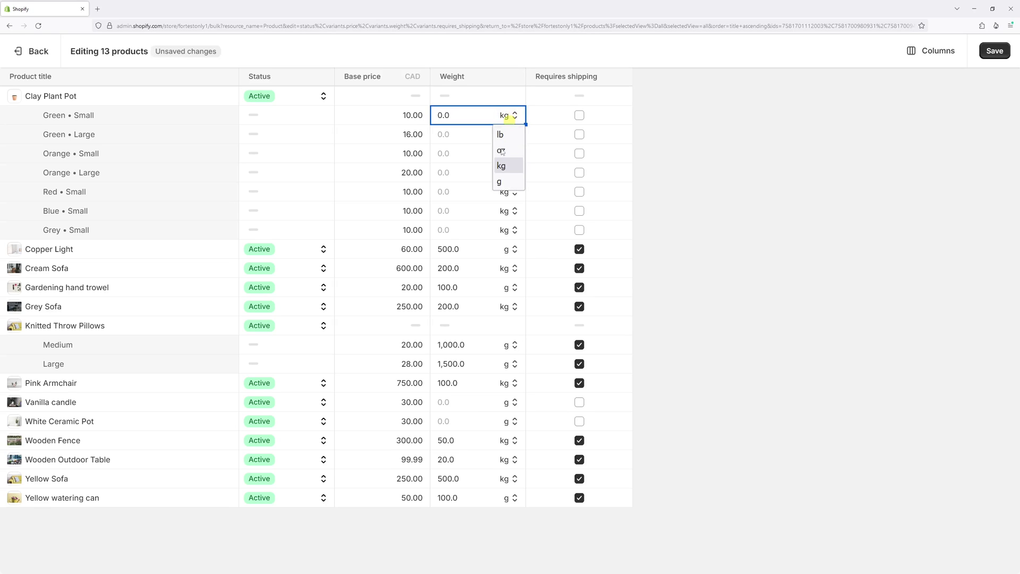
click(503, 183)
double_click(444, 116)
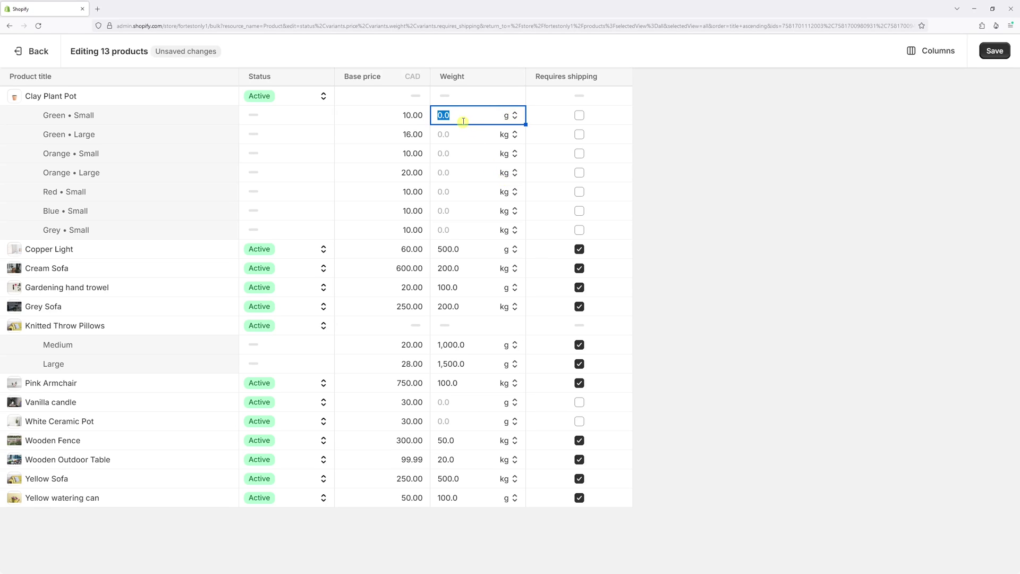
text(35)
- Set Green • Large to 350 g and fill it down through Grey • Small
click(487, 135)
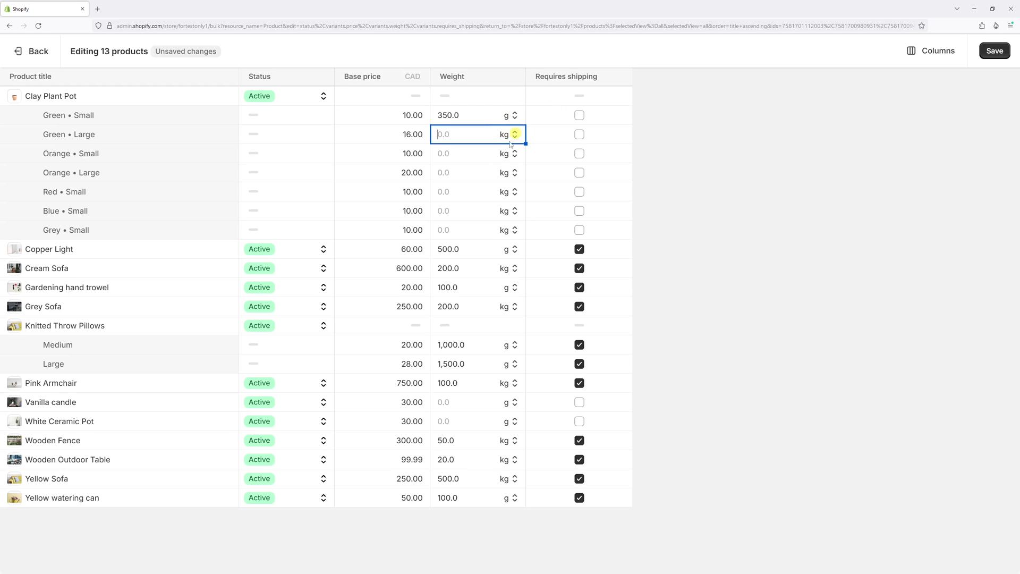
click(514, 136)
click(504, 201)
double_click(459, 135)
text(350)
double_click(482, 134)
drag(526, 143, 521, 229)
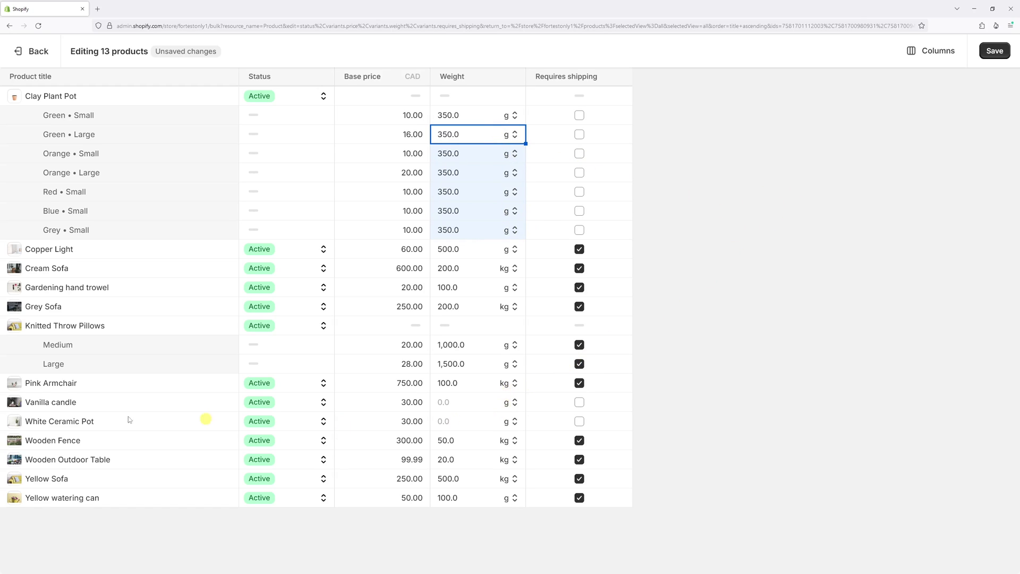
- Set the Vanilla candle weight to 700 g
click(470, 402)
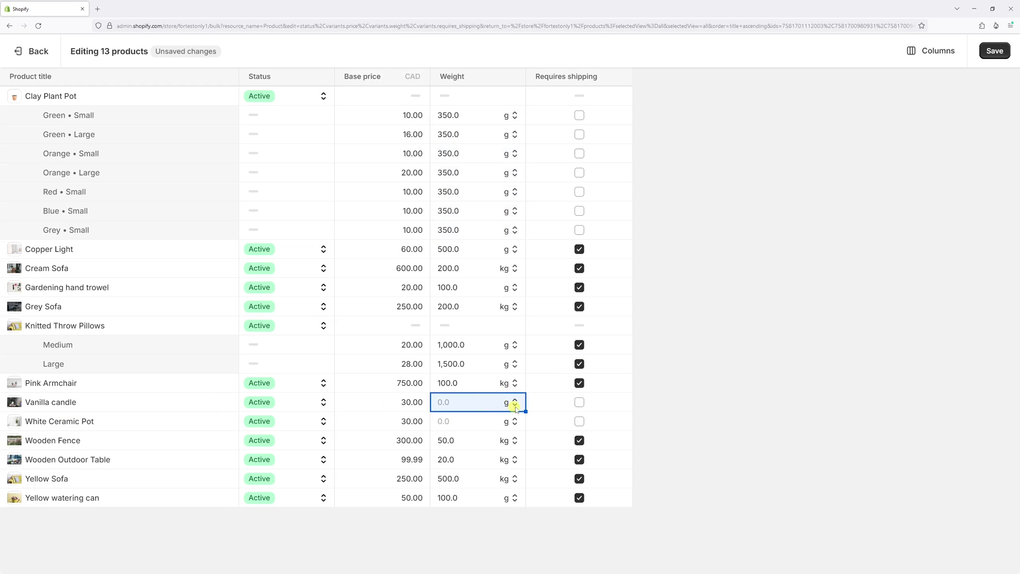
click(515, 404)
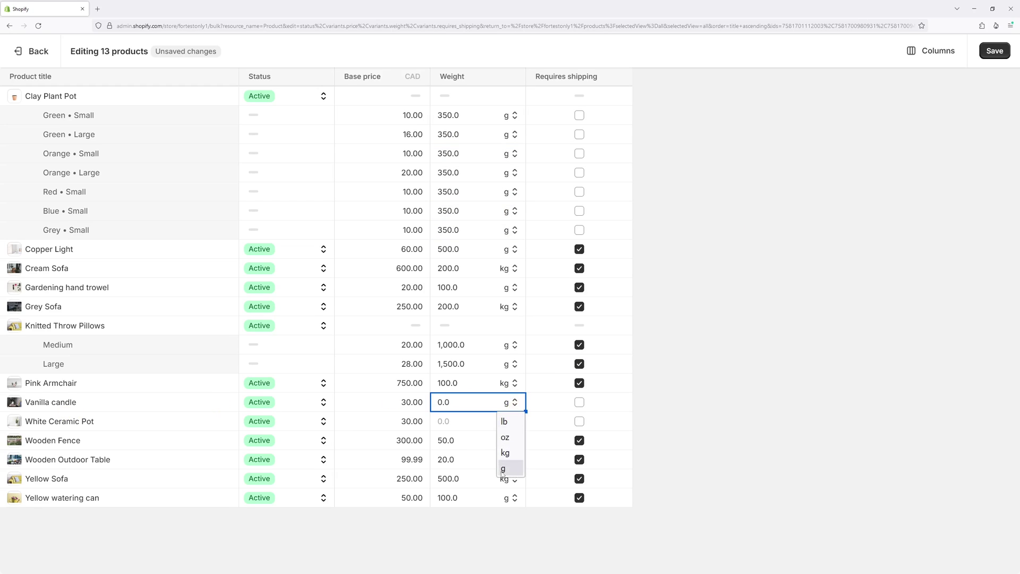
click(502, 469)
click(450, 403)
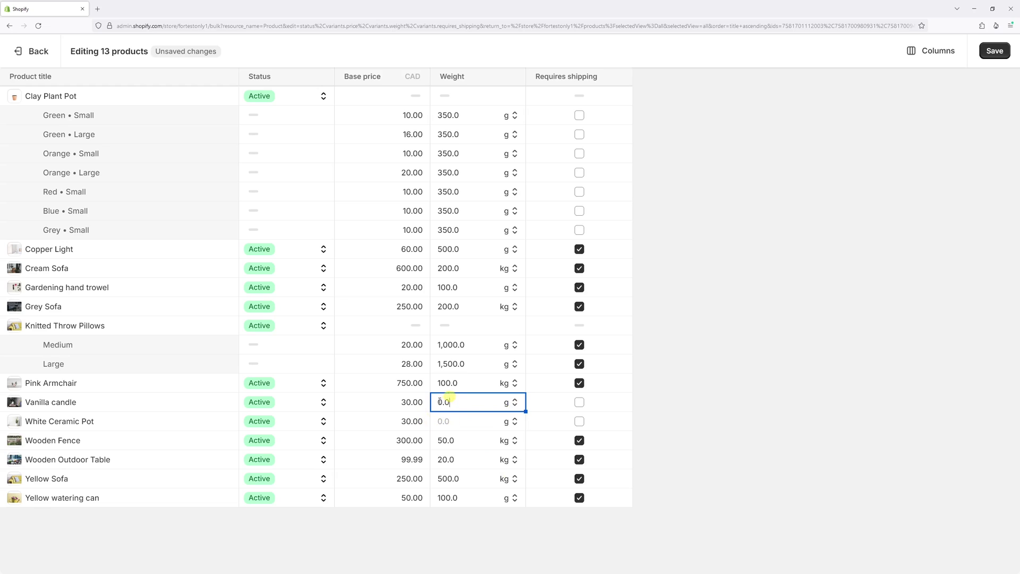
double_click(451, 402)
text(700)
- Set the White Ceramic Pot weight to 1,000 g
click(481, 420)
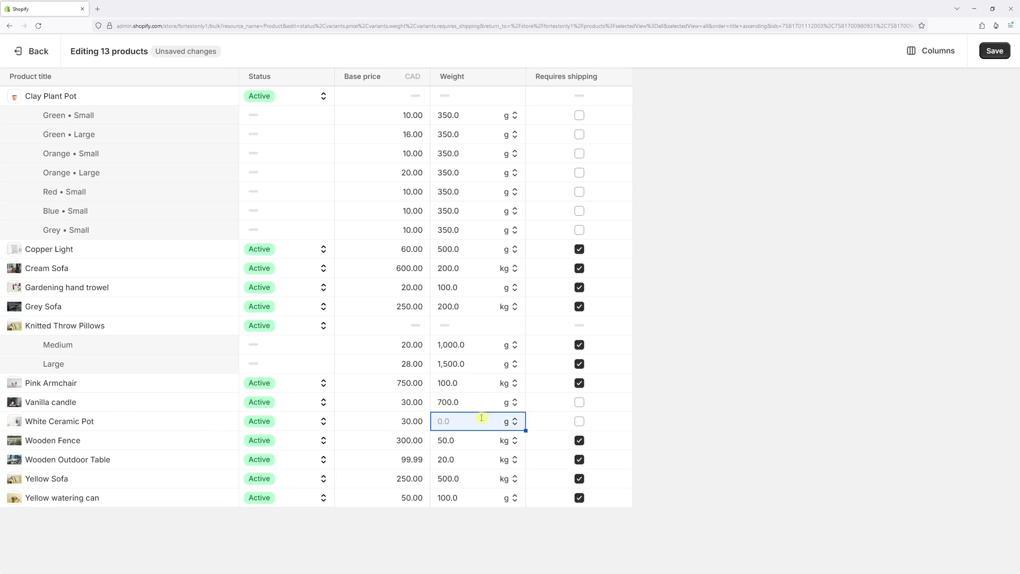
click(481, 421)
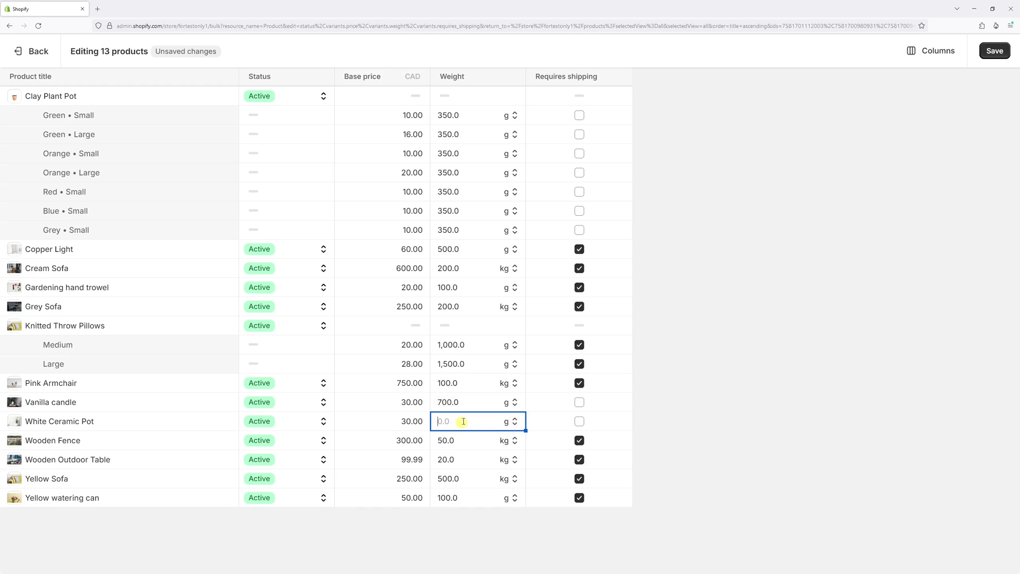
text(1000)
click(796, 335)
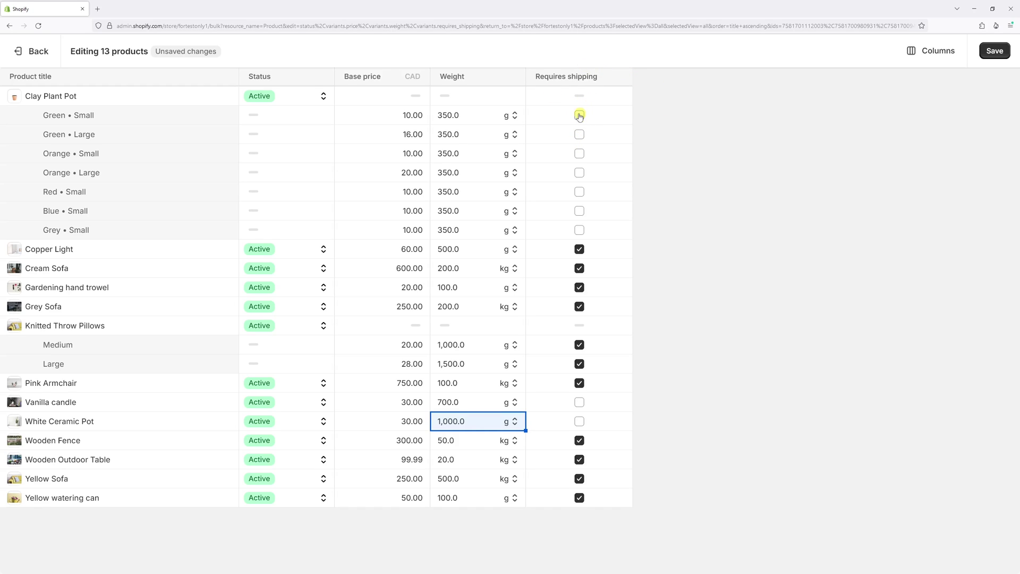
- Check Requires shipping for Green • Small and fill it down the entire column
click(579, 115)
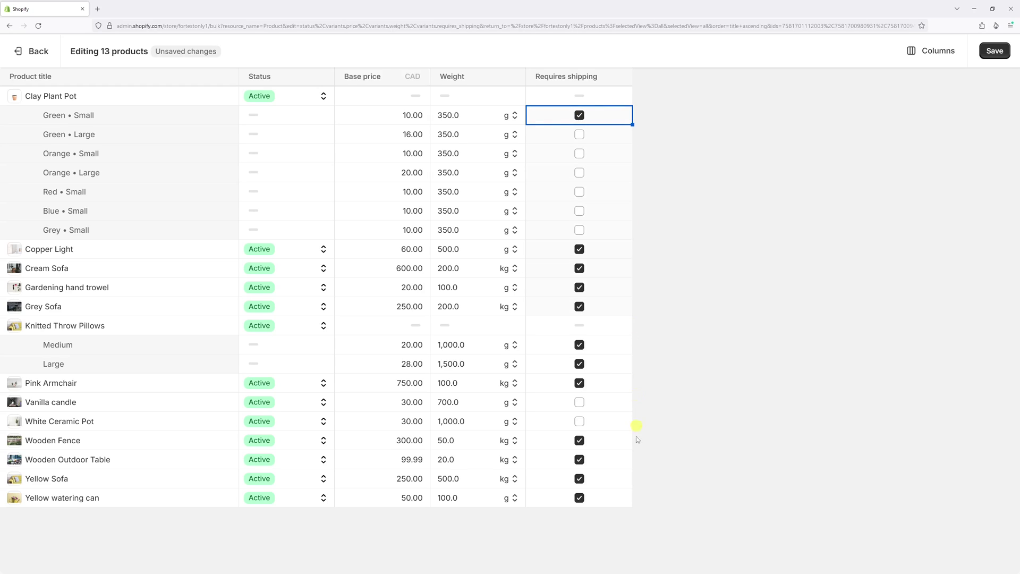
drag(632, 123, 630, 503)
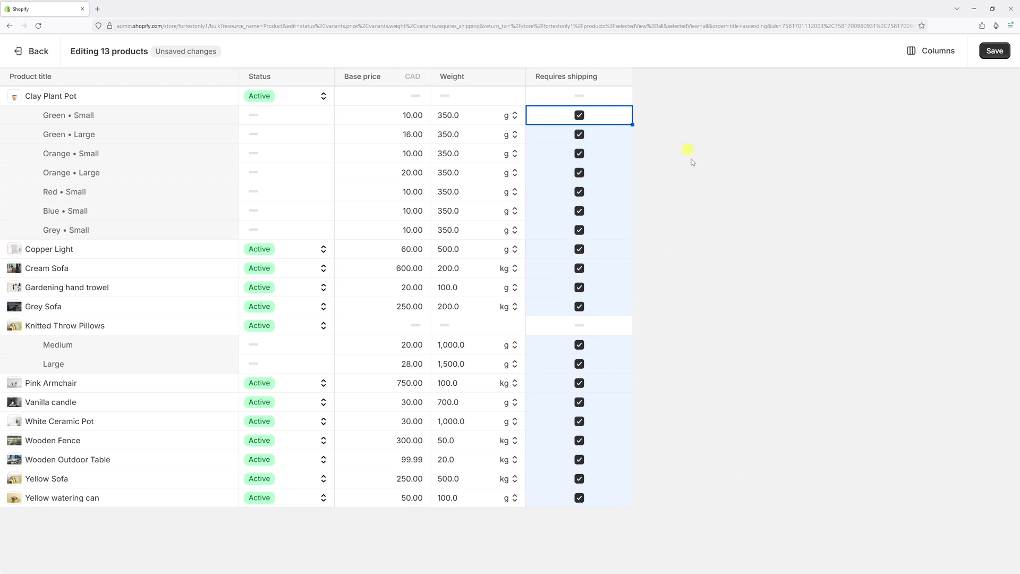
- Save the bulk weight and shipping edits for all 13 products
click(995, 51)
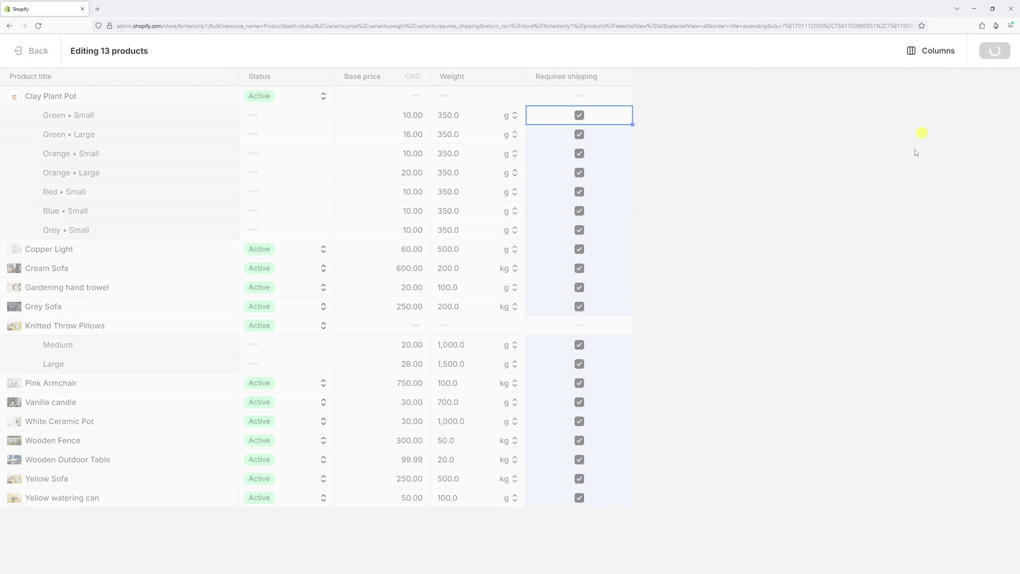